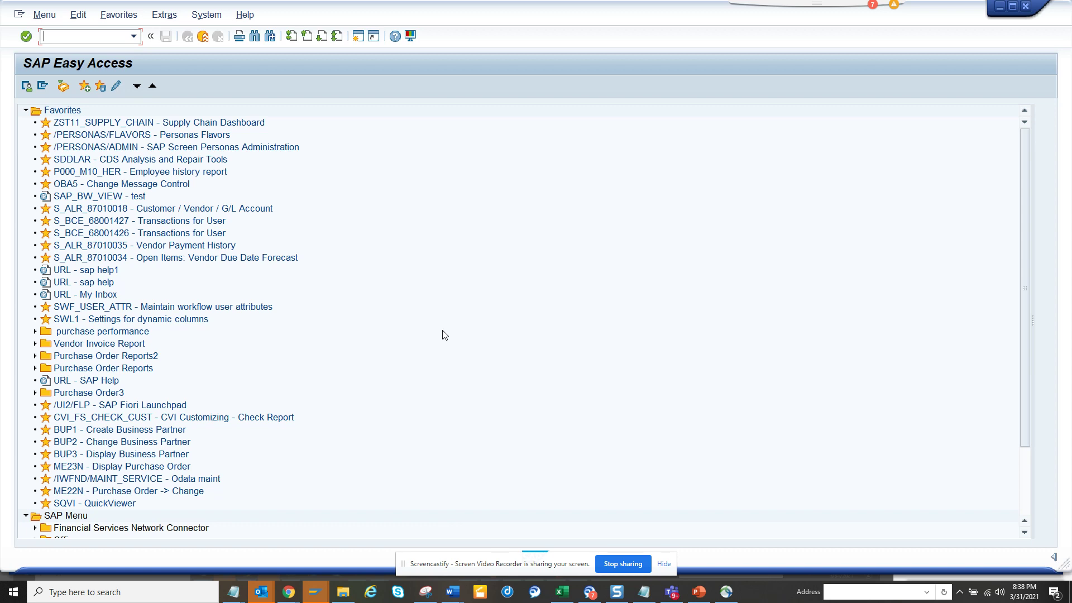
Enter transaction code fb03 in the command field.
type("fb03")
Run FB03 and show System Status: program SAPMF05L, screen 100, GUI status ANFO.
key("Return")
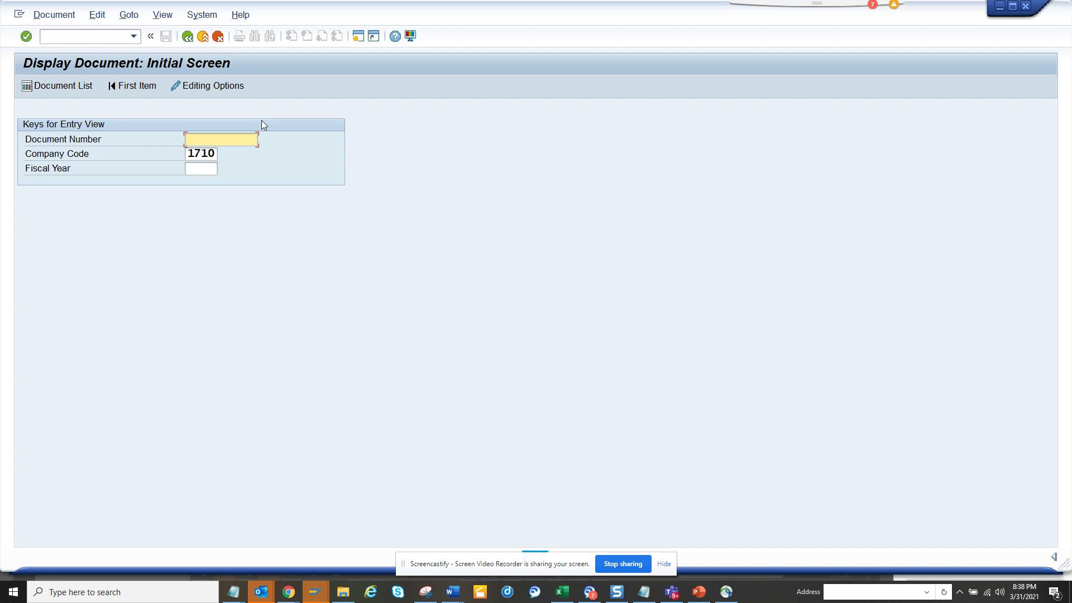
left_click(196, 14)
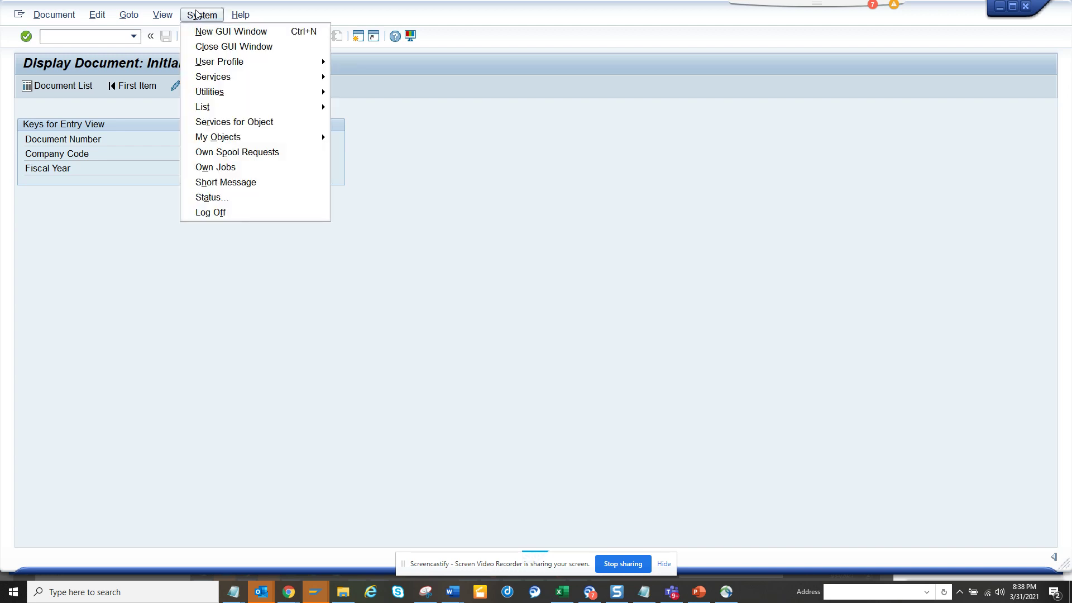
left_click(229, 197)
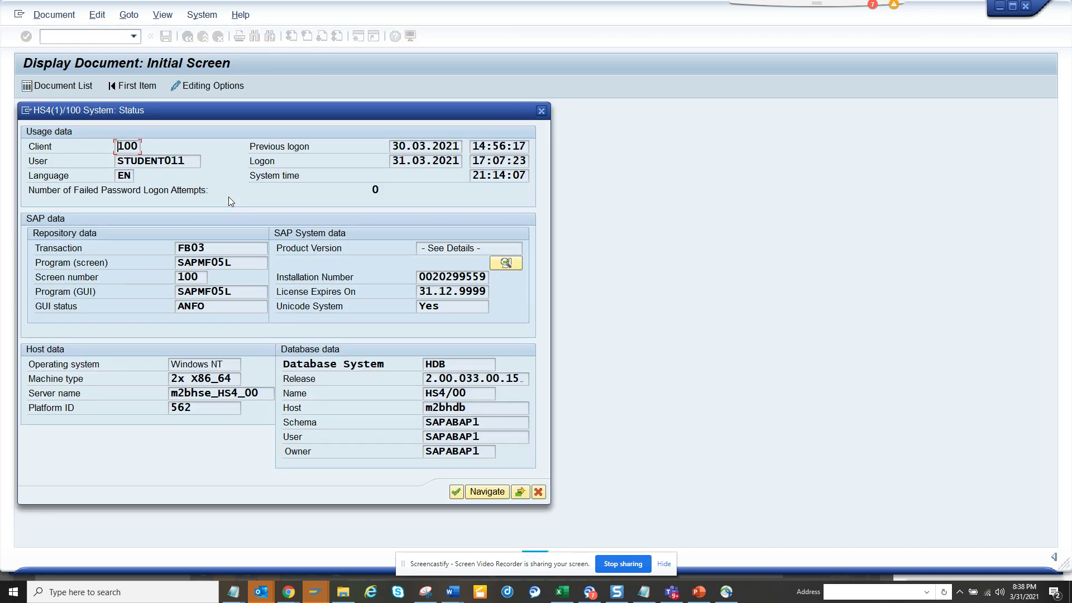
Open program SAPMF05L in the ABAP Editor and select its attribute package FBAS.
double_click(207, 263)
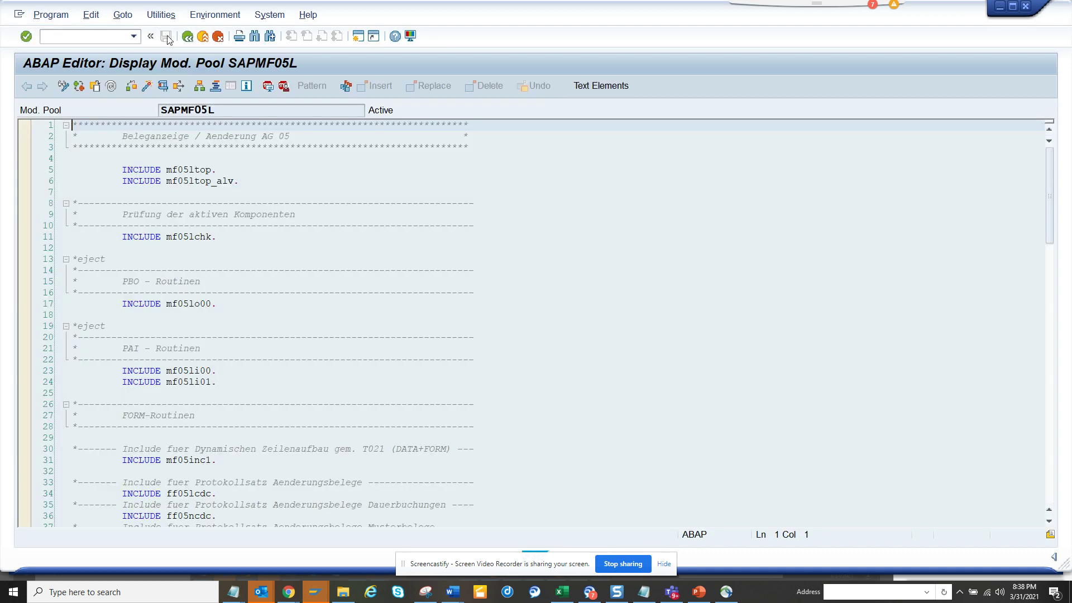
left_click(130, 17)
left_click(129, 29)
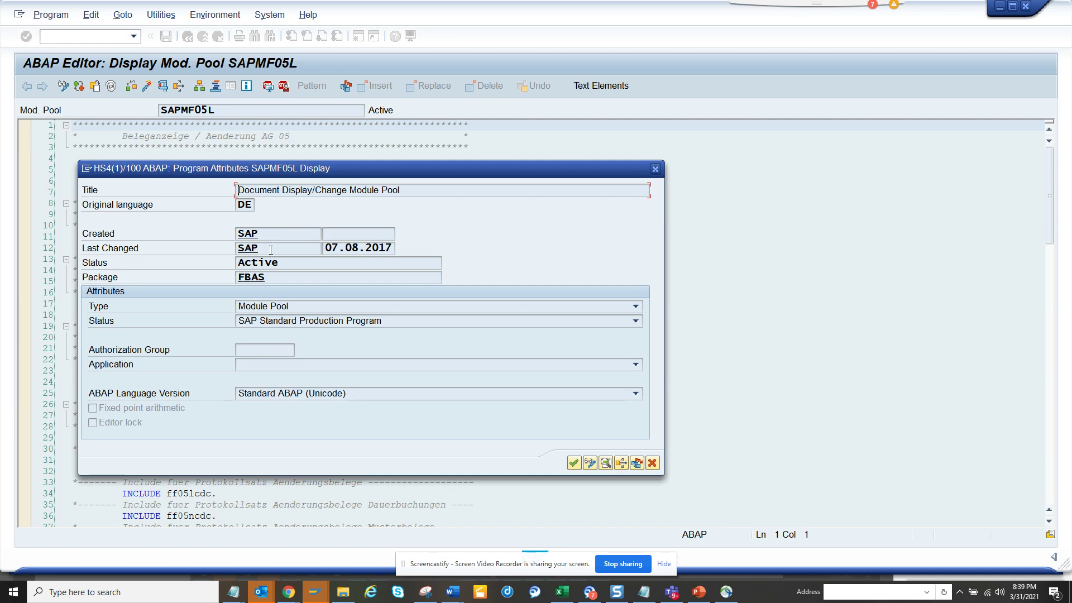
left_click_drag(272, 281, 177, 273)
left_click(88, 169)
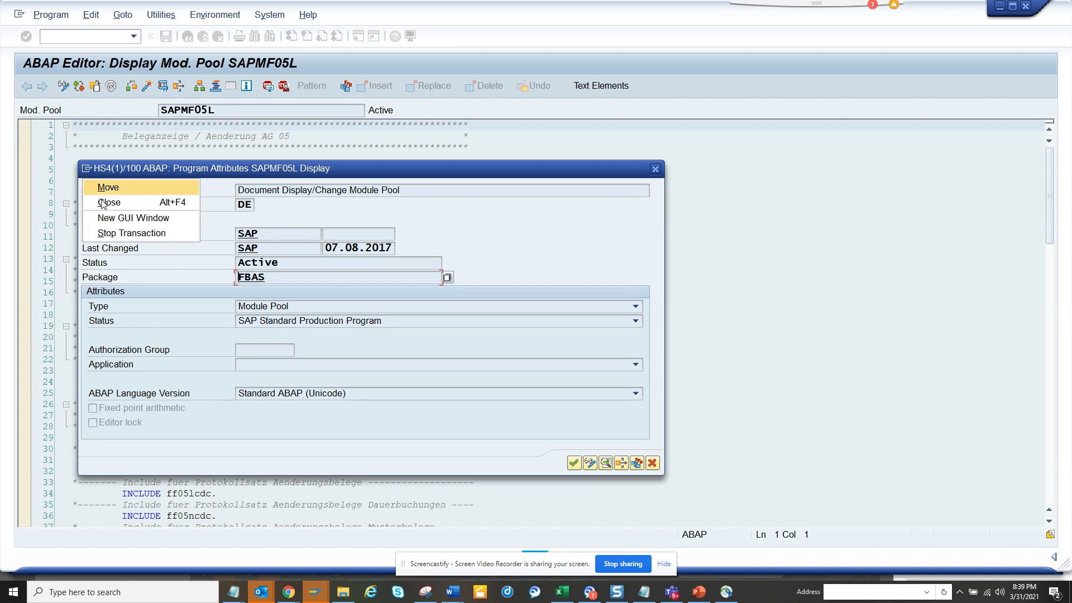
left_click(339, 275)
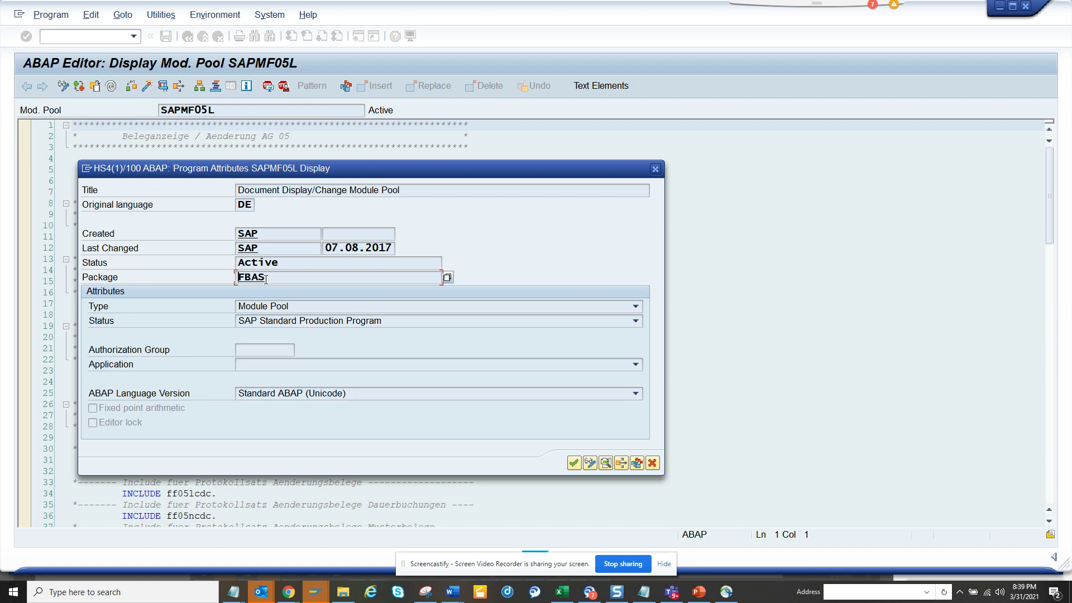
Return to Easy Access, launch se80 and enter FBAS as the package.
key("F3")
key("F3")
key("F3")
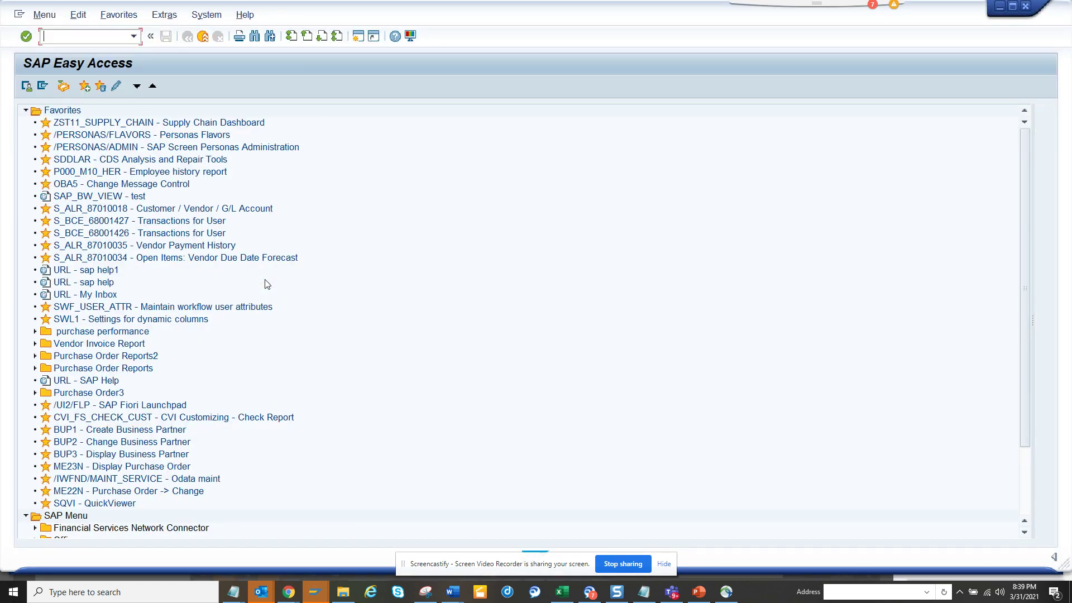
type("se80")
key("Return")
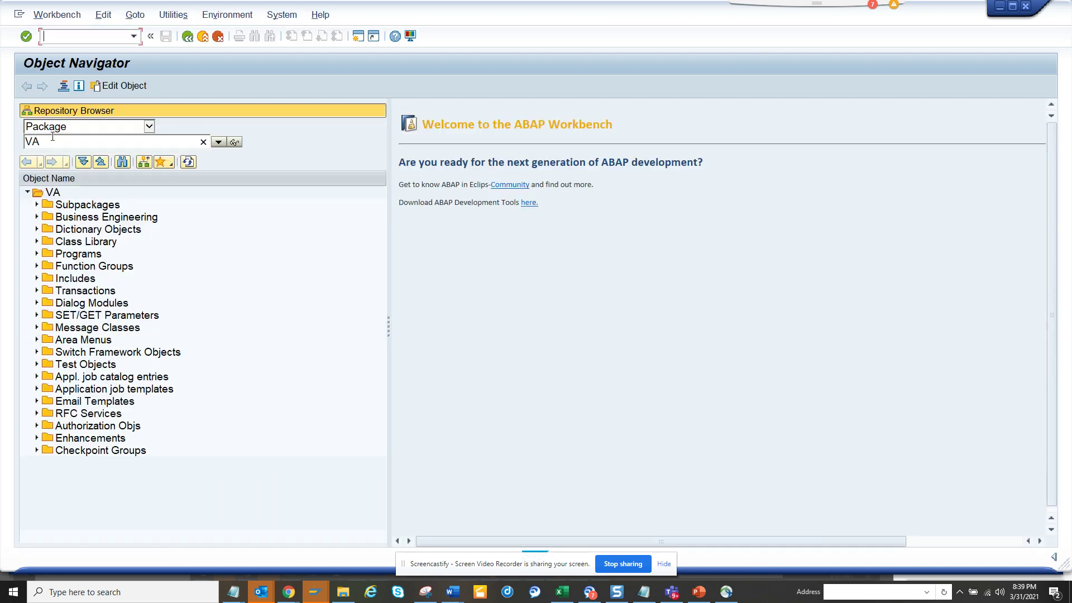
type("FBAS")
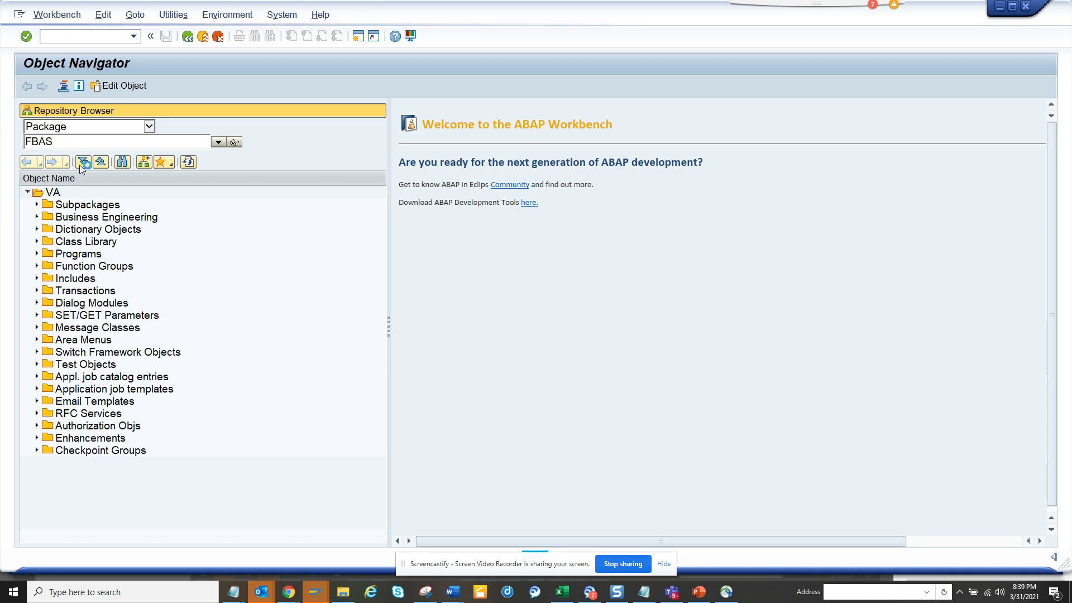
Load FBAS and expand its Dictionary Objects to list database tables such as BKPF and BSEG.
key("Return")
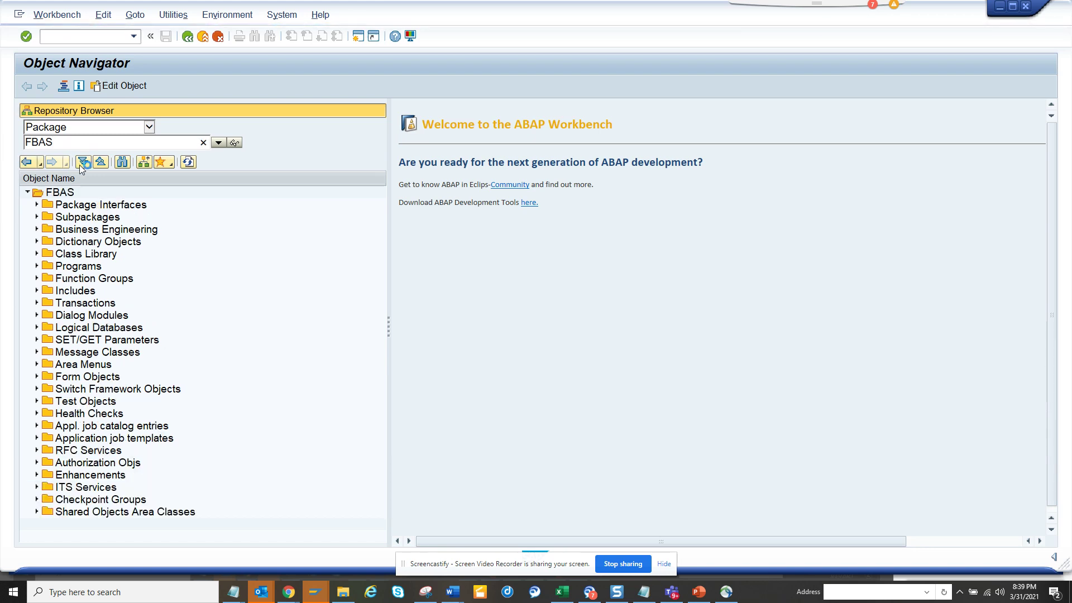
left_click(37, 242)
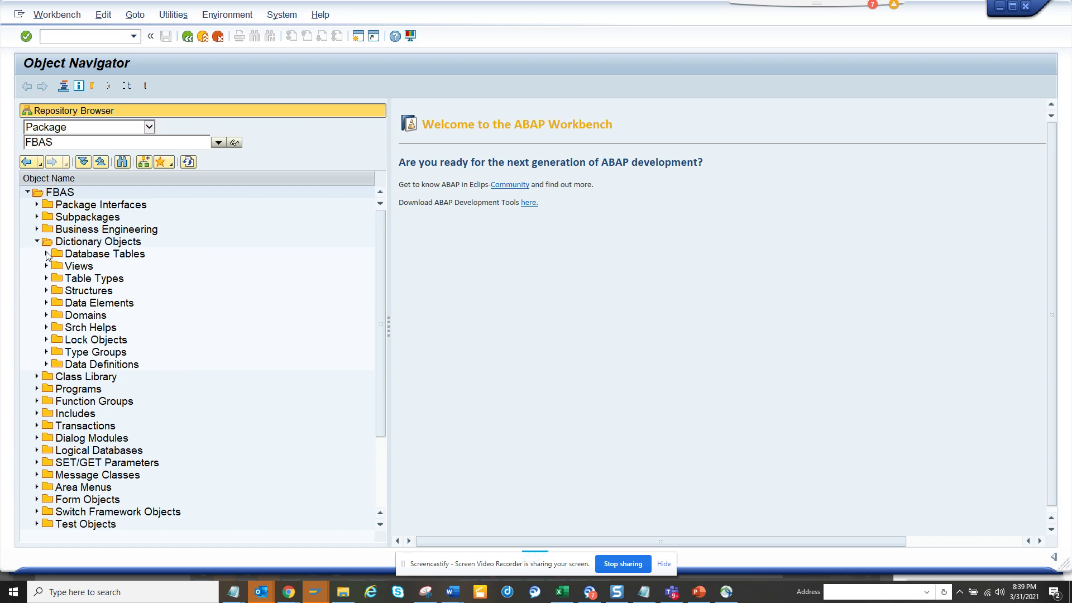
left_click(47, 254)
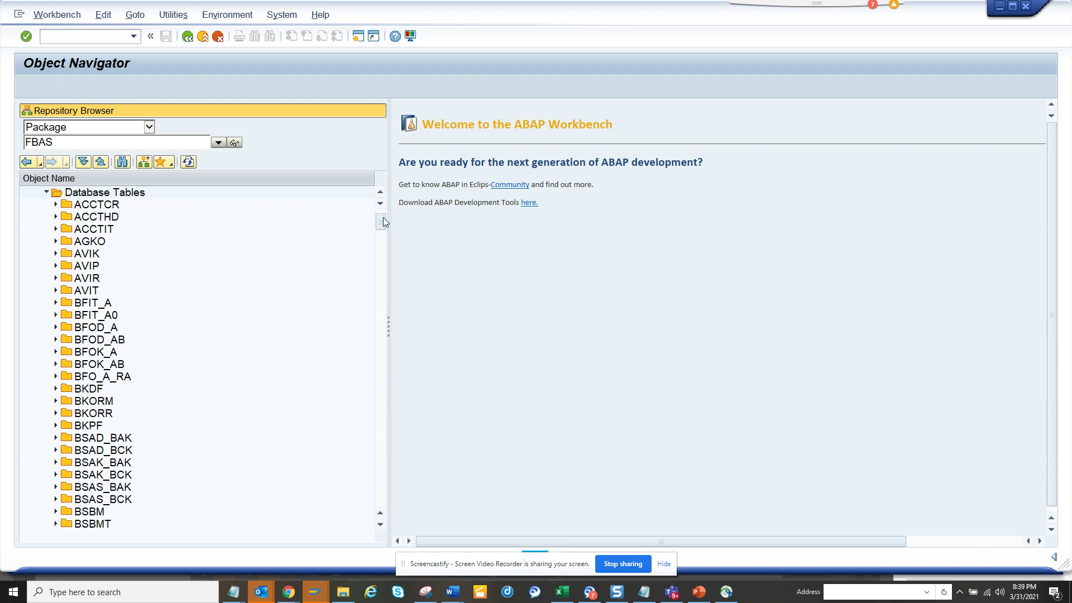
scroll(383, 228, "down", 5)
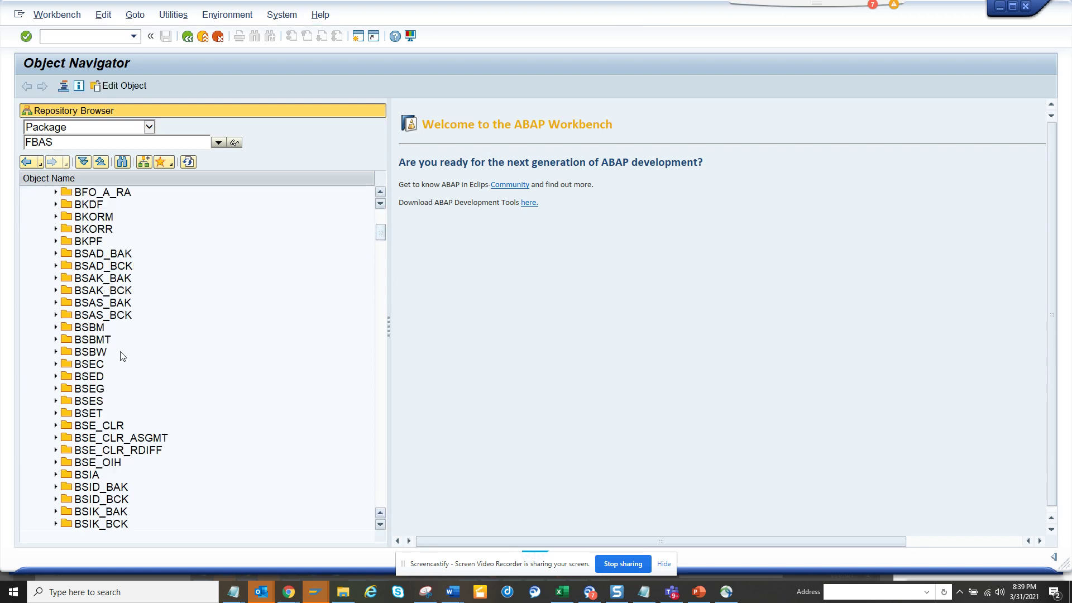
left_click_drag(383, 236, 388, 494)
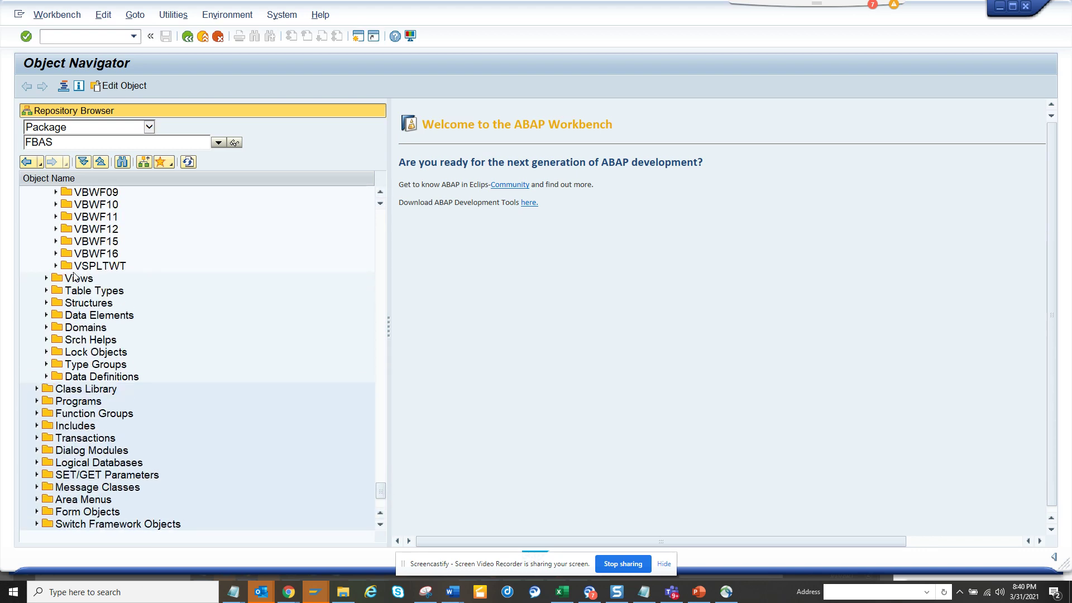
List FBAS's views, then expand Search Helps showing APP_LAND1 through XREF1.
left_click(47, 278)
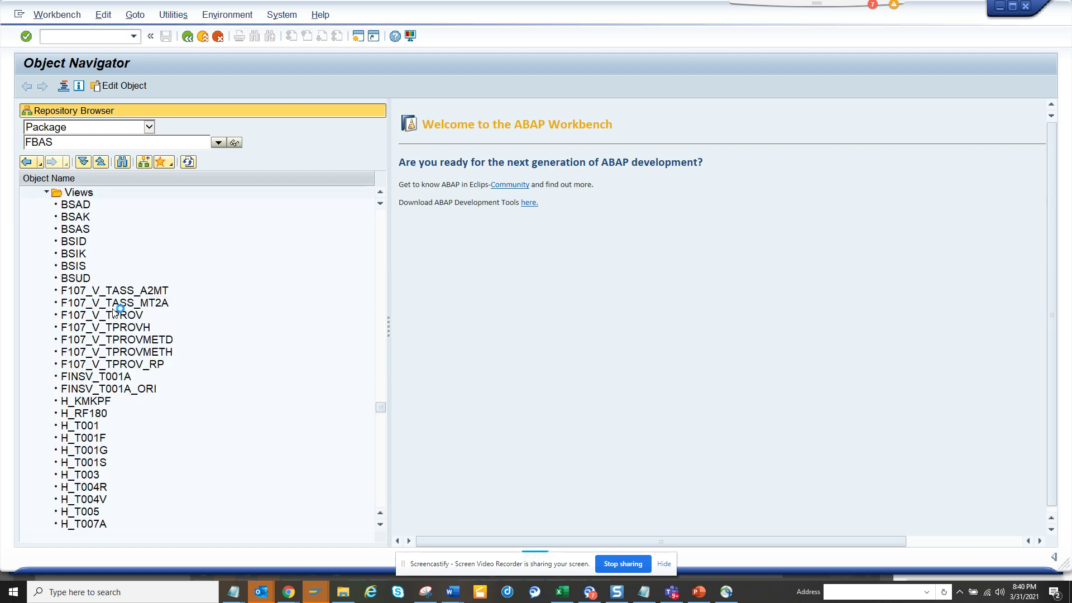
left_click_drag(383, 407, 384, 498)
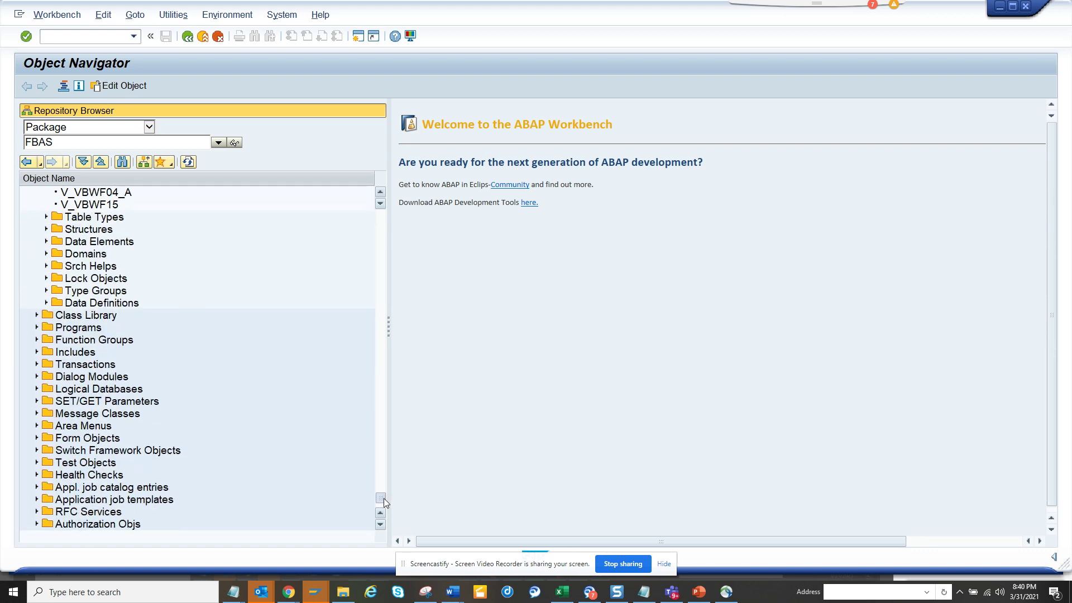
left_click(46, 266)
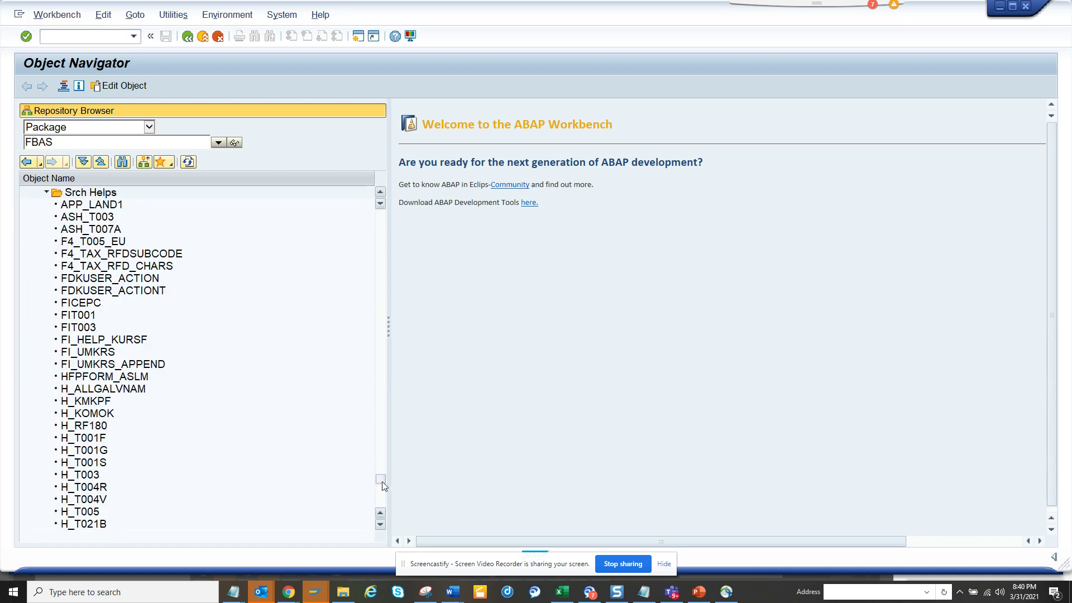
scroll(383, 492, "down", 1)
scroll(382, 509, "down", 15)
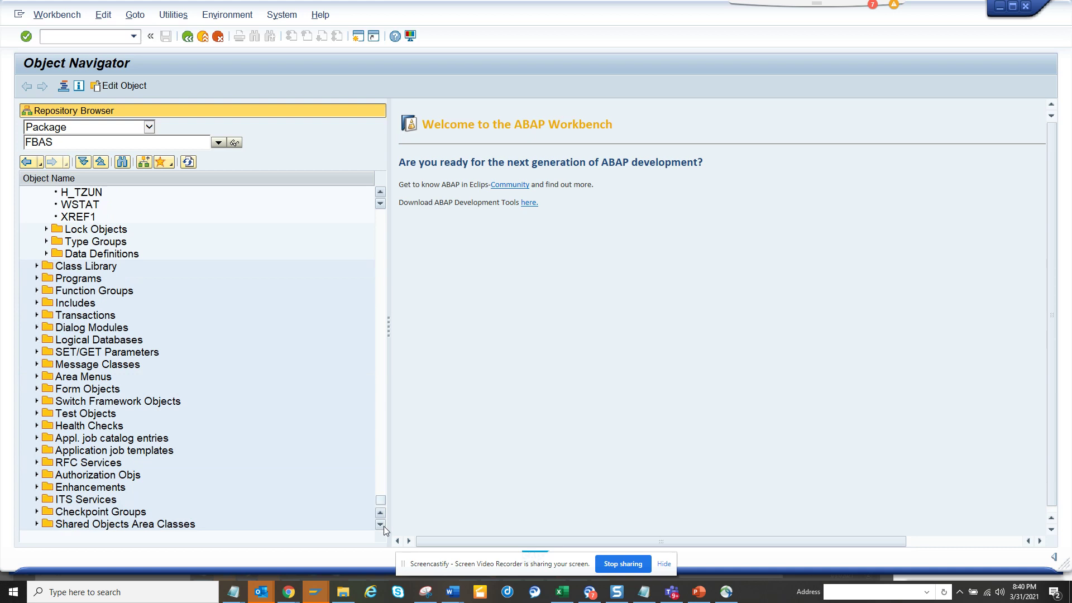
Expand FBAS's Transactions and SET/GET Parameters folders, listing parameter IDs AGA to XST.
left_click(37, 315)
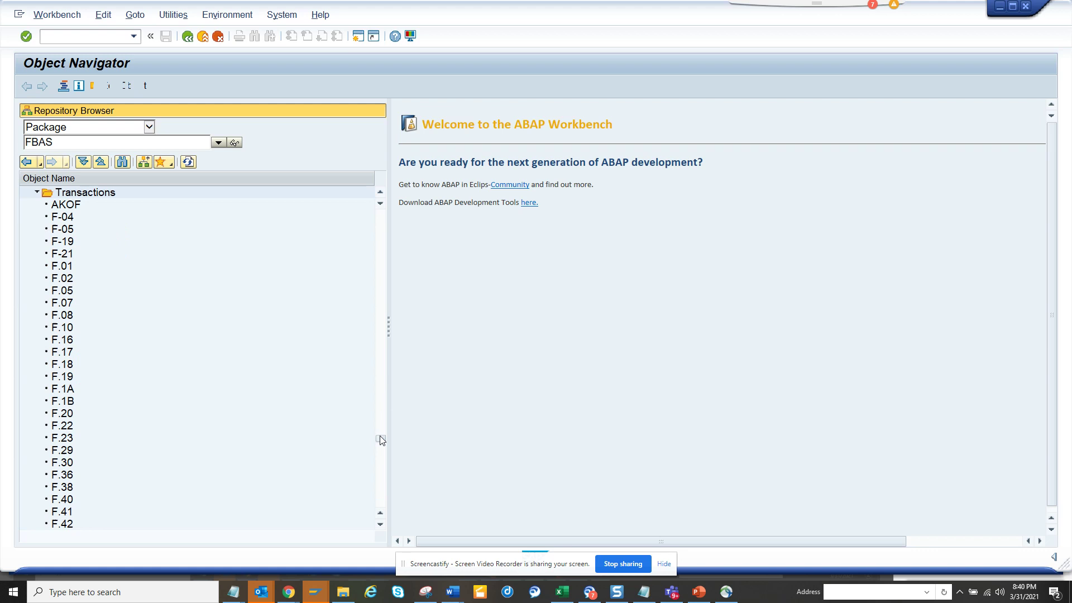
left_click_drag(381, 437, 382, 501)
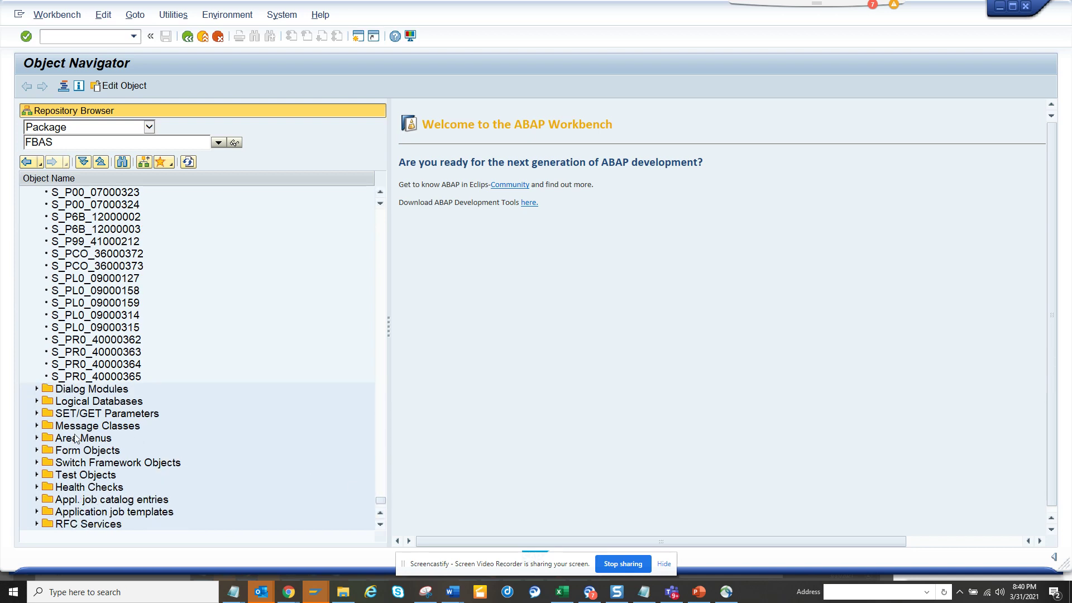
left_click(37, 414)
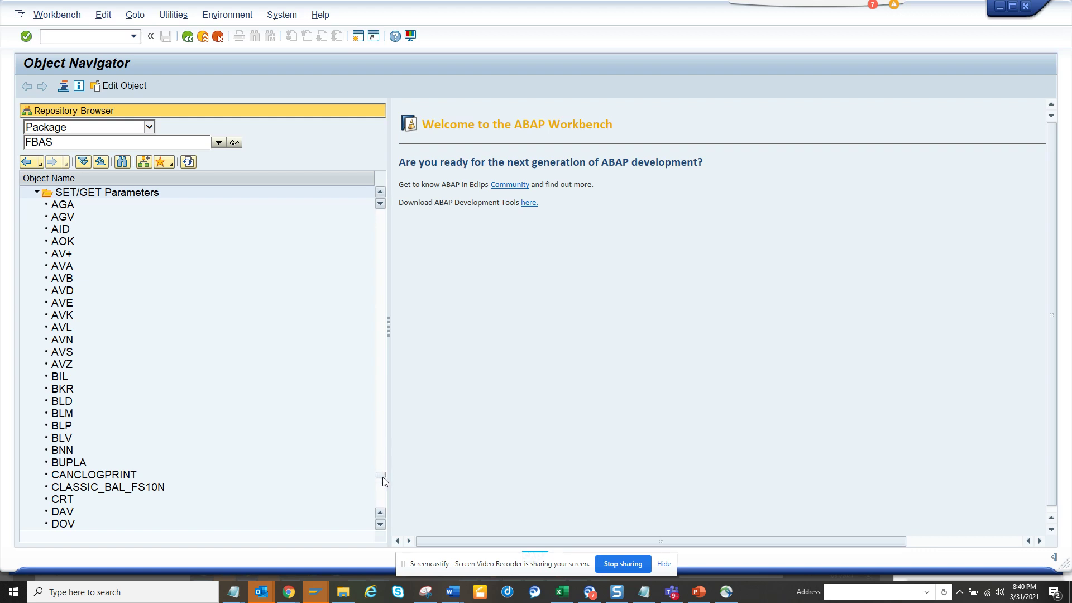
left_click_drag(381, 526, 381, 526)
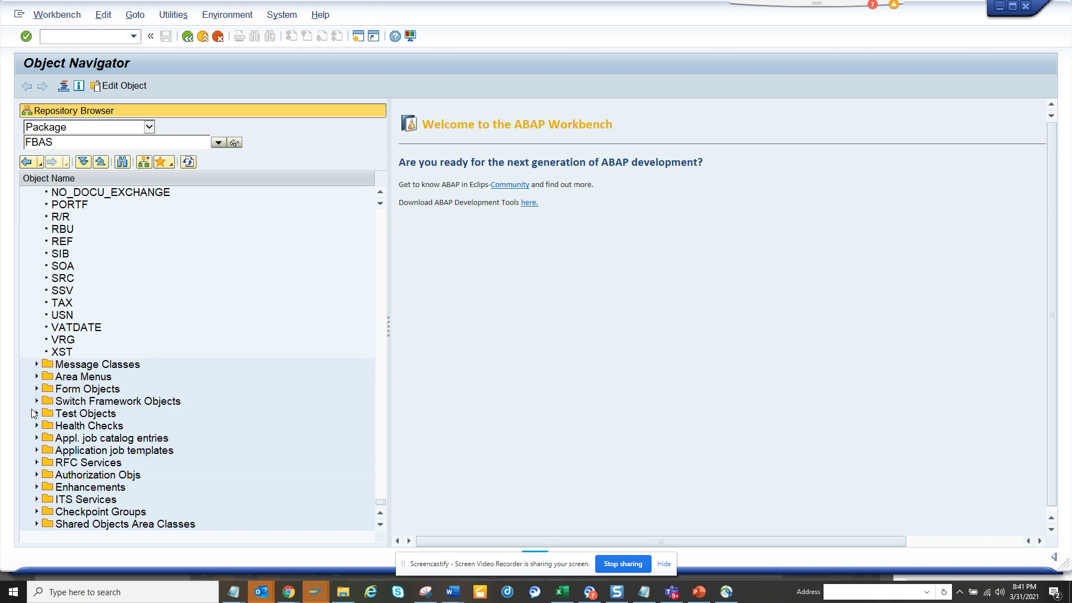
Expand RFC Services, showing FI_DOCUMENT_READ, and the Enhancements folder with its subcategories.
left_click(45, 461)
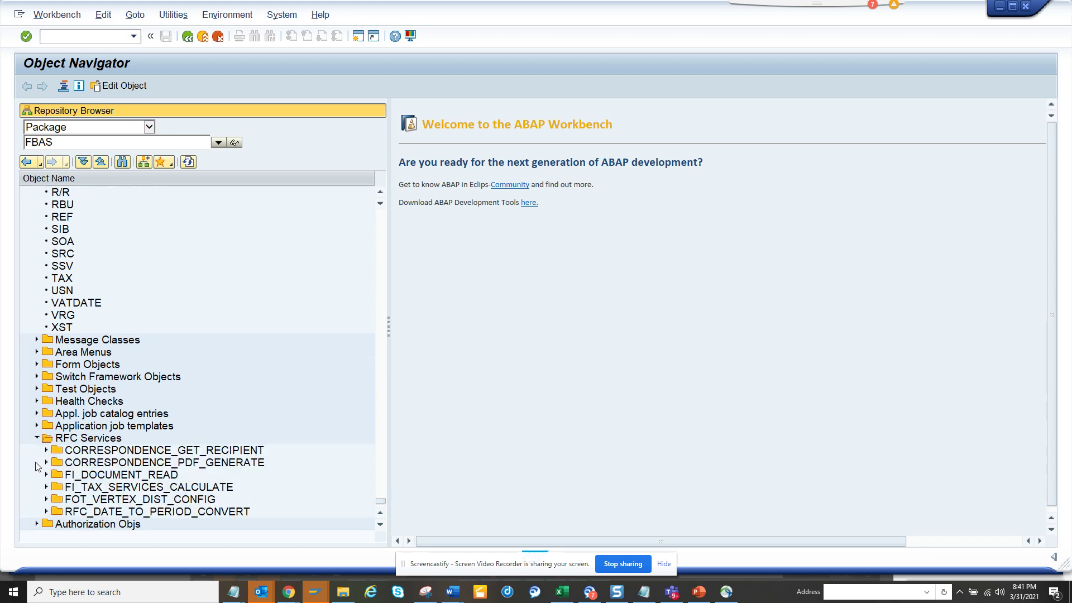
left_click(380, 525)
left_click(380, 525)
left_click(381, 525)
left_click(380, 525)
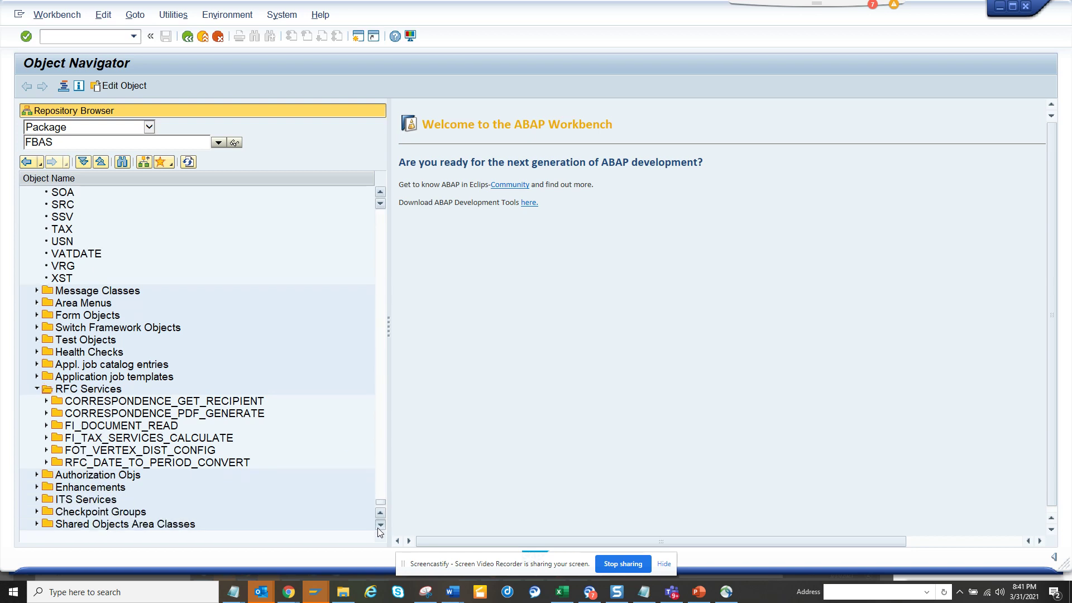
left_click(37, 488)
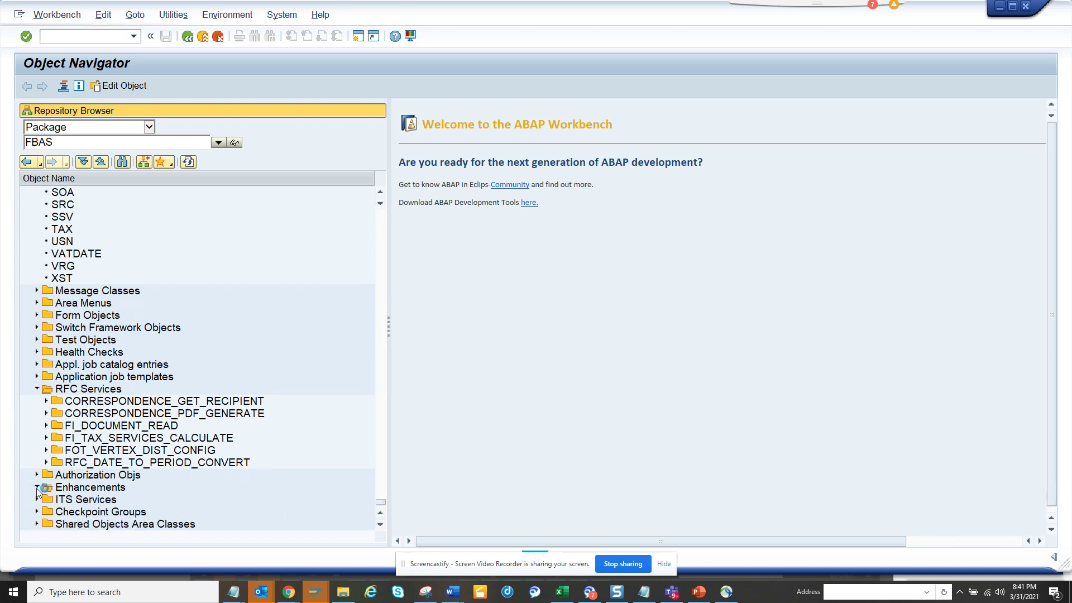
left_click(381, 525)
left_click(381, 525)
left_click(380, 525)
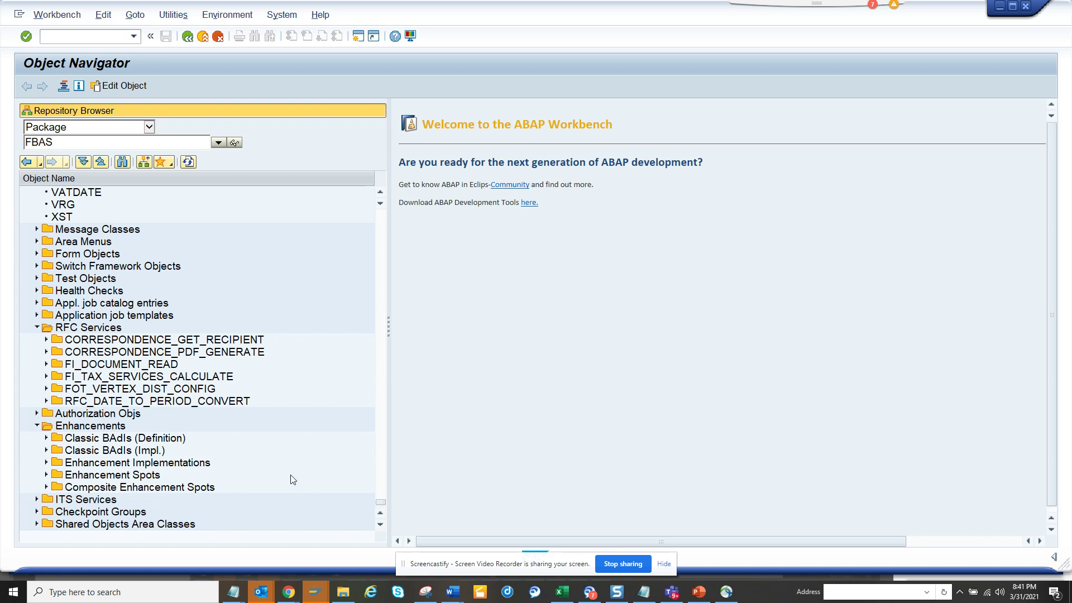
scroll(378, 499, "up", 8)
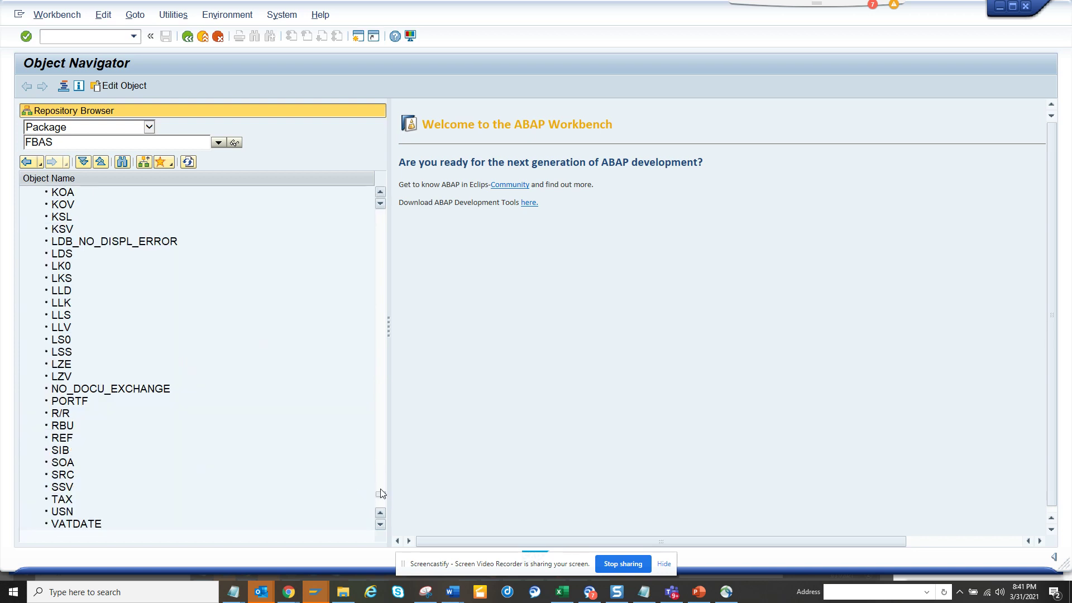
scroll(381, 497, "up", 1)
left_click_drag(382, 494, 391, 372)
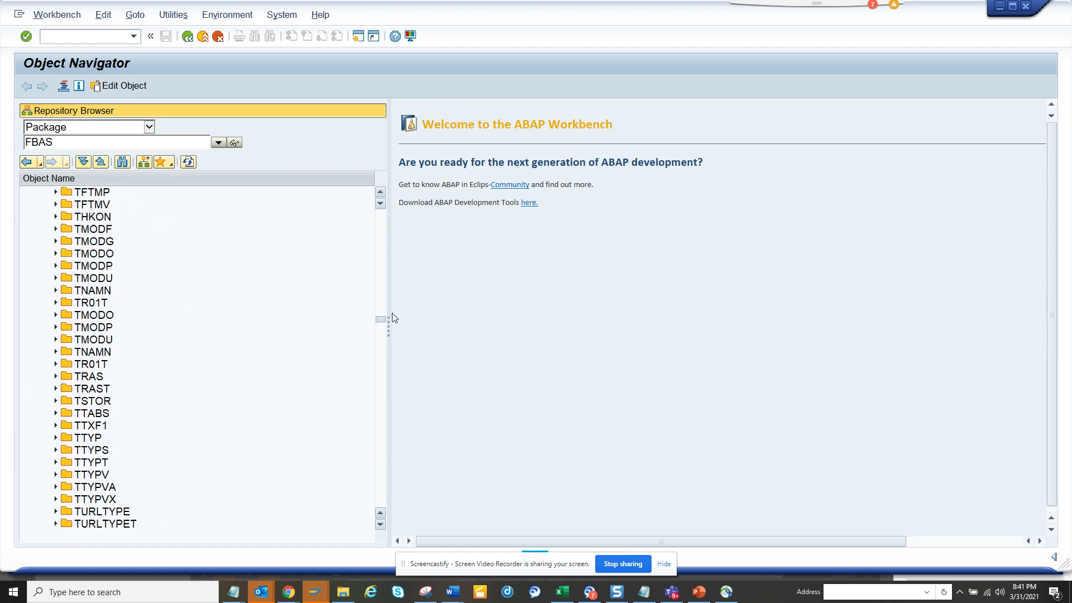
left_click_drag(392, 317, 384, 204)
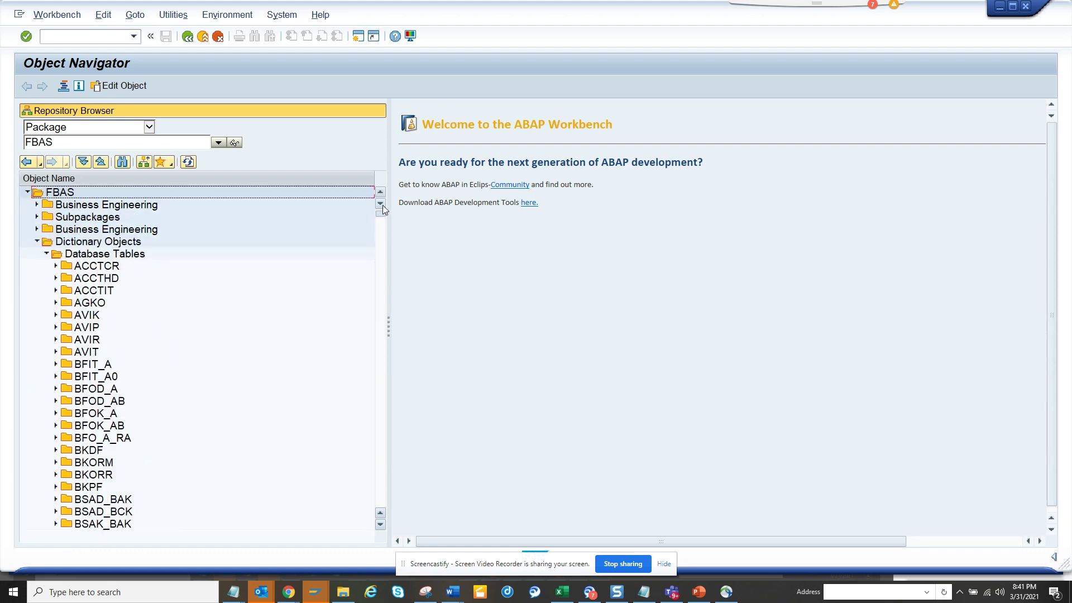
Expand Business Engineering and Workflow Standard Tasks, listing tasks 00007804 through 00408268.
left_click(37, 229)
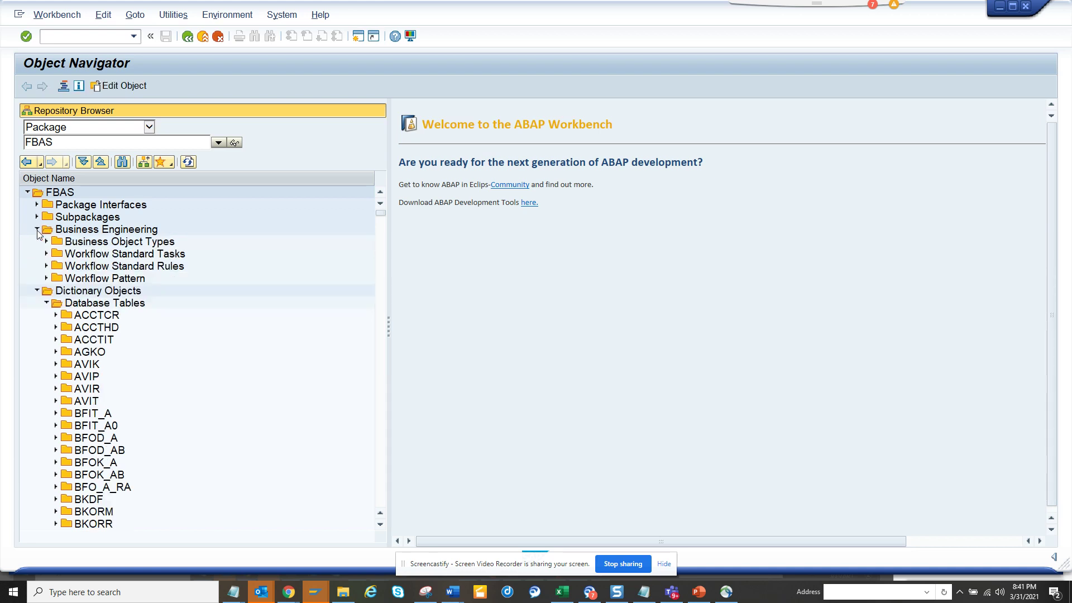
left_click(36, 229)
left_click(37, 229)
left_click(47, 242)
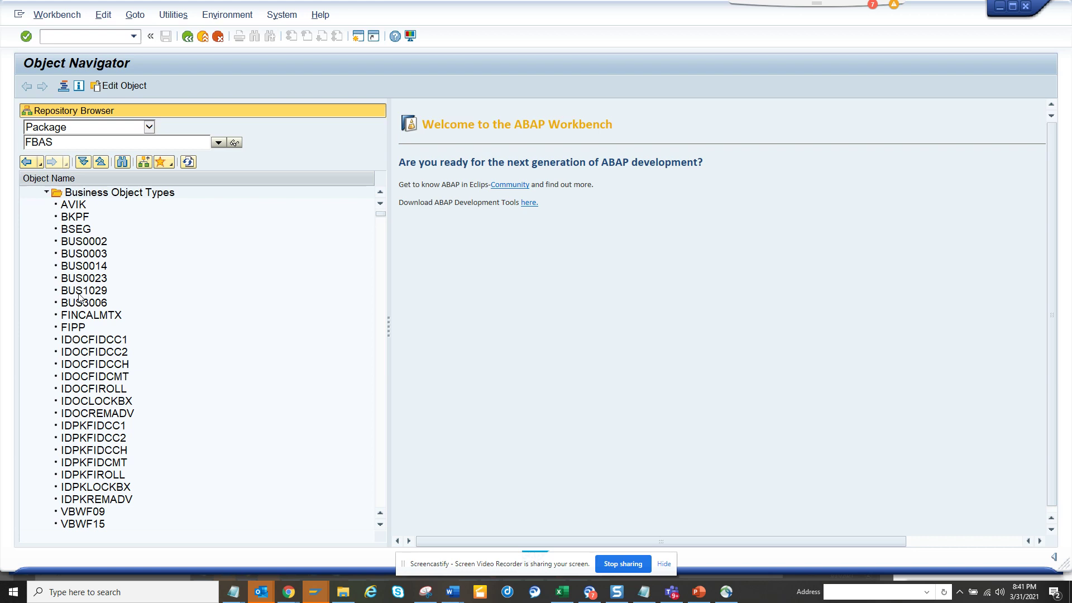
left_click(47, 194)
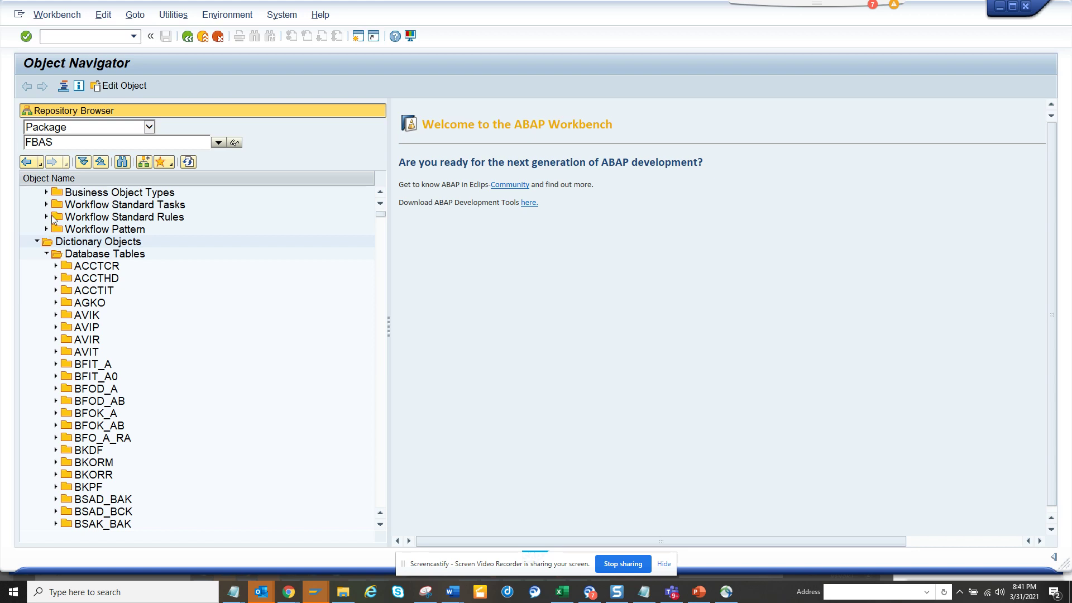
left_click(46, 204)
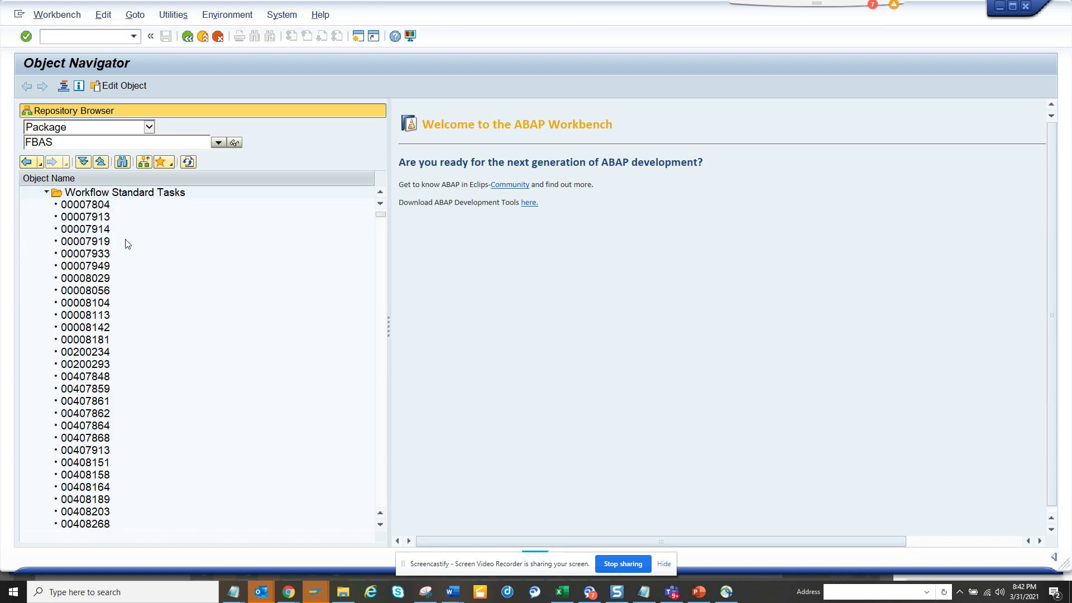
View task 00008181, then display task 00008142 FIPP_POST 'Post parked document' and return.
double_click(97, 340)
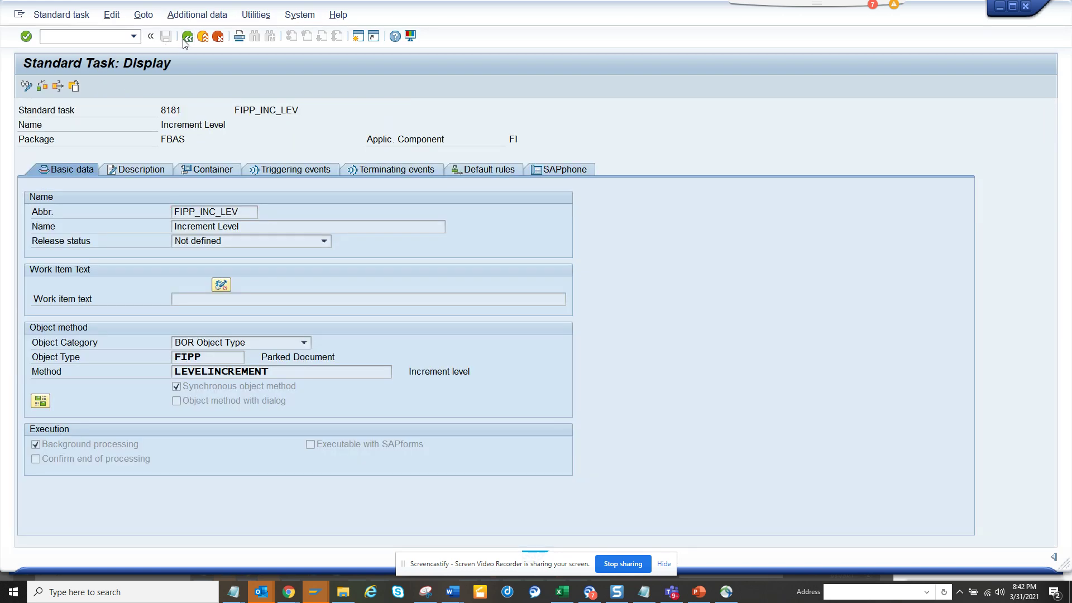
left_click(186, 37)
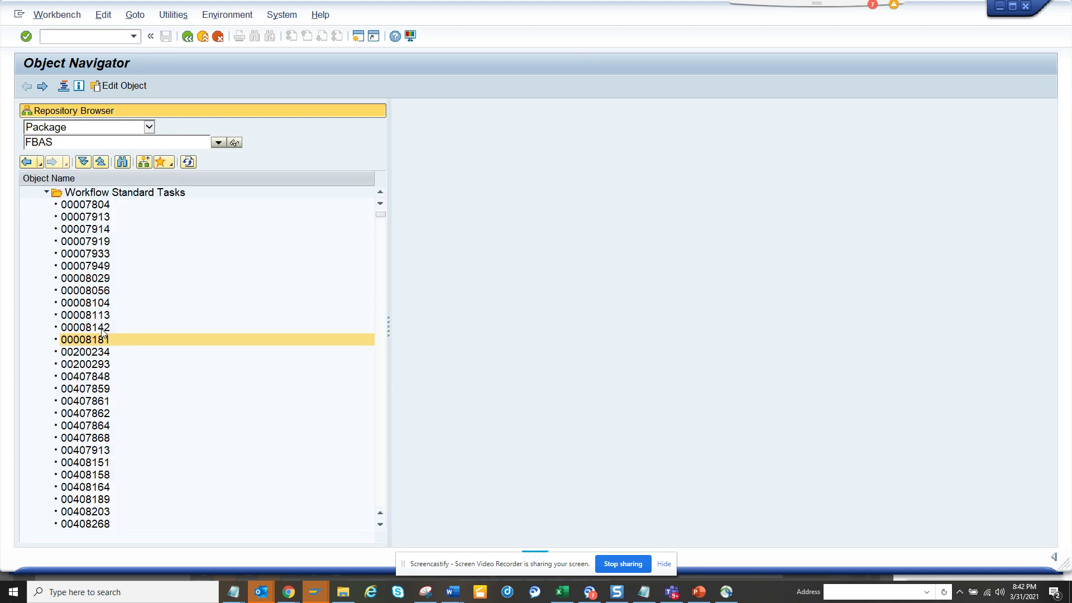
double_click(102, 327)
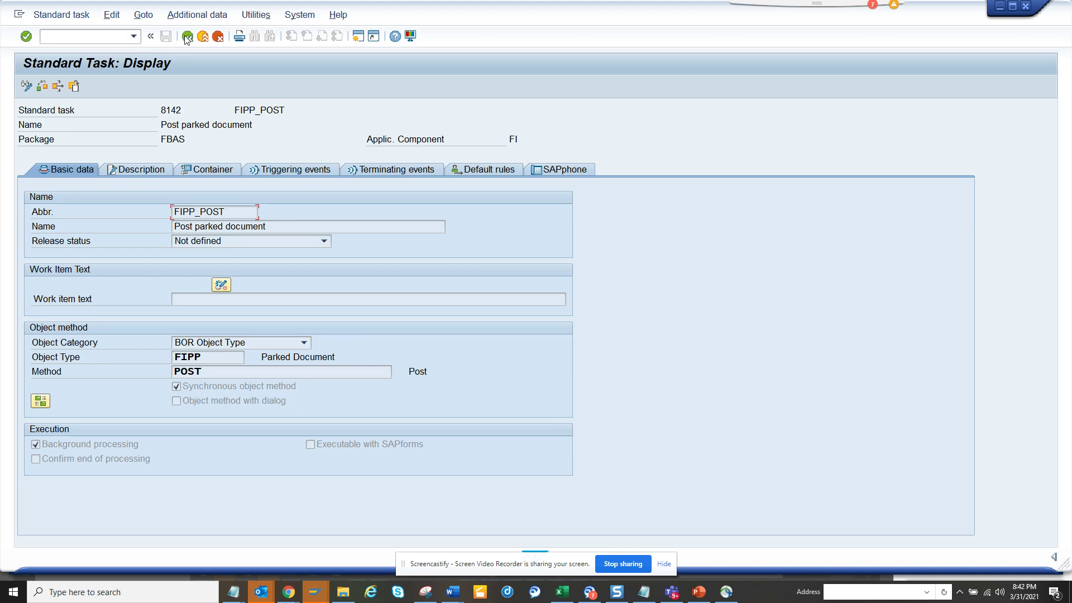
left_click(187, 37)
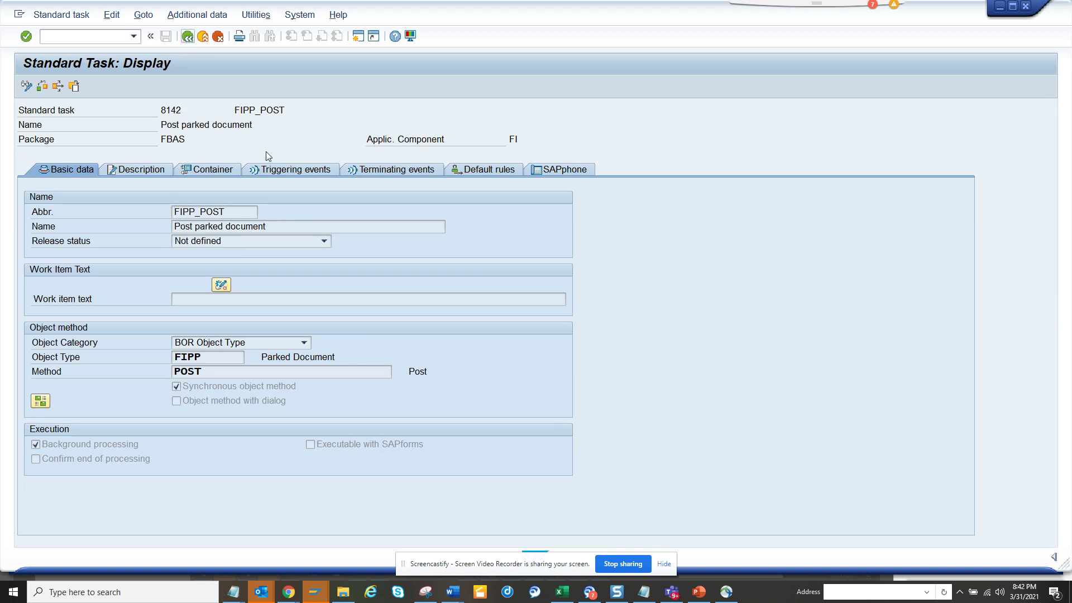